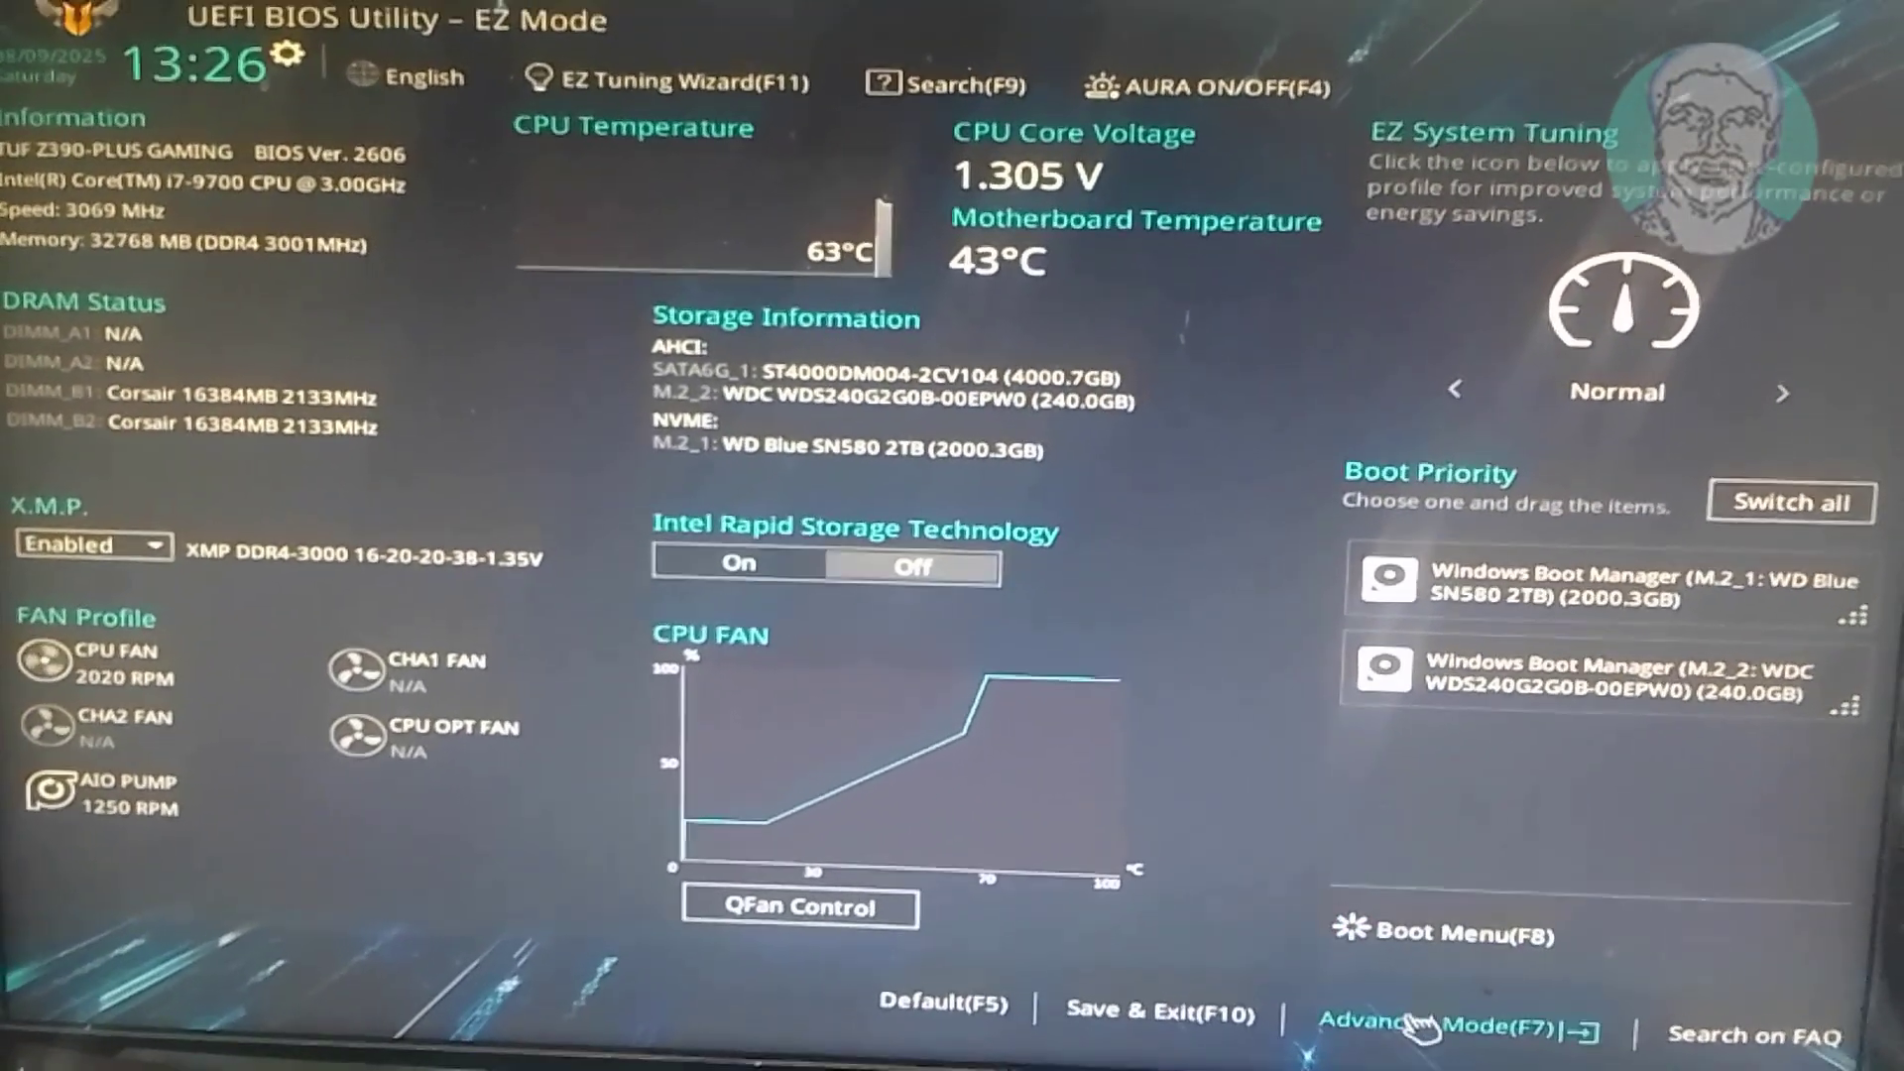
# - Switch to Advanced Mode and reach the Secure Boot page under Boot
pyautogui.click(1436, 1017)
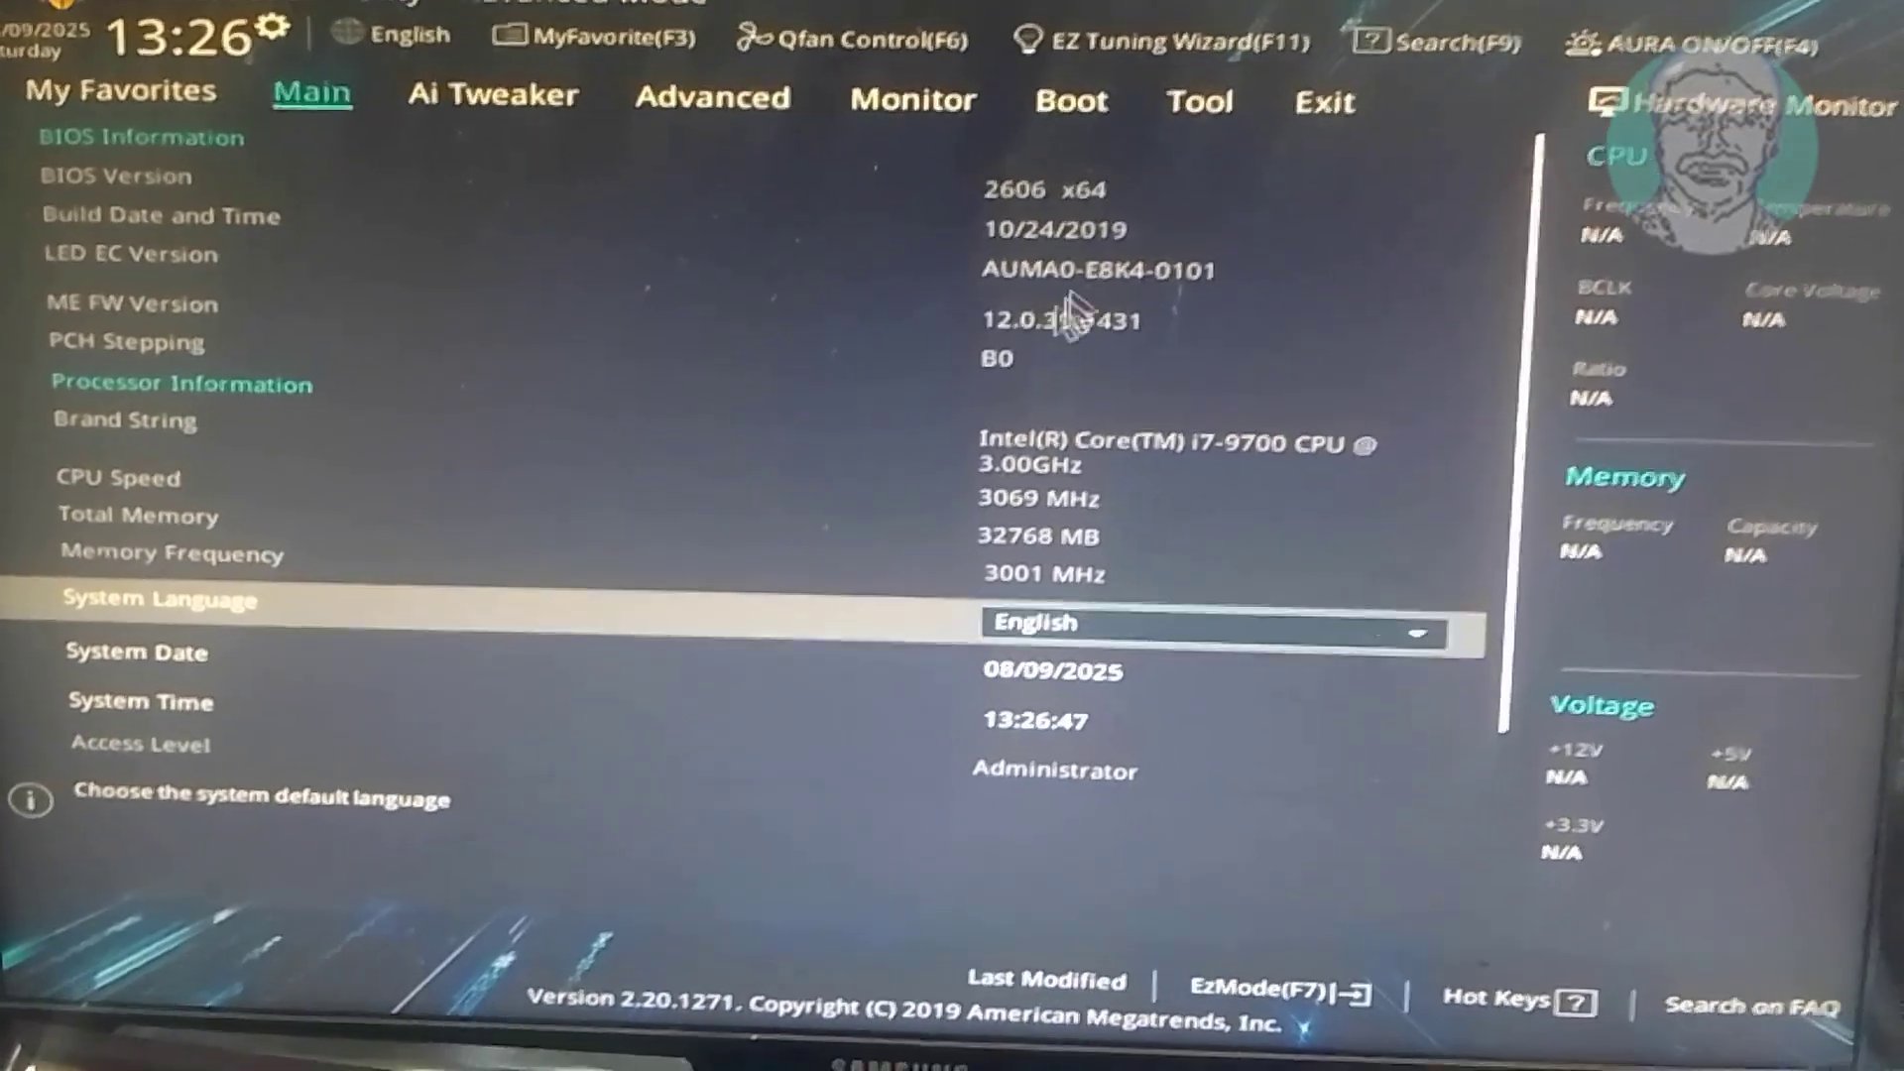
pyautogui.click(1084, 124)
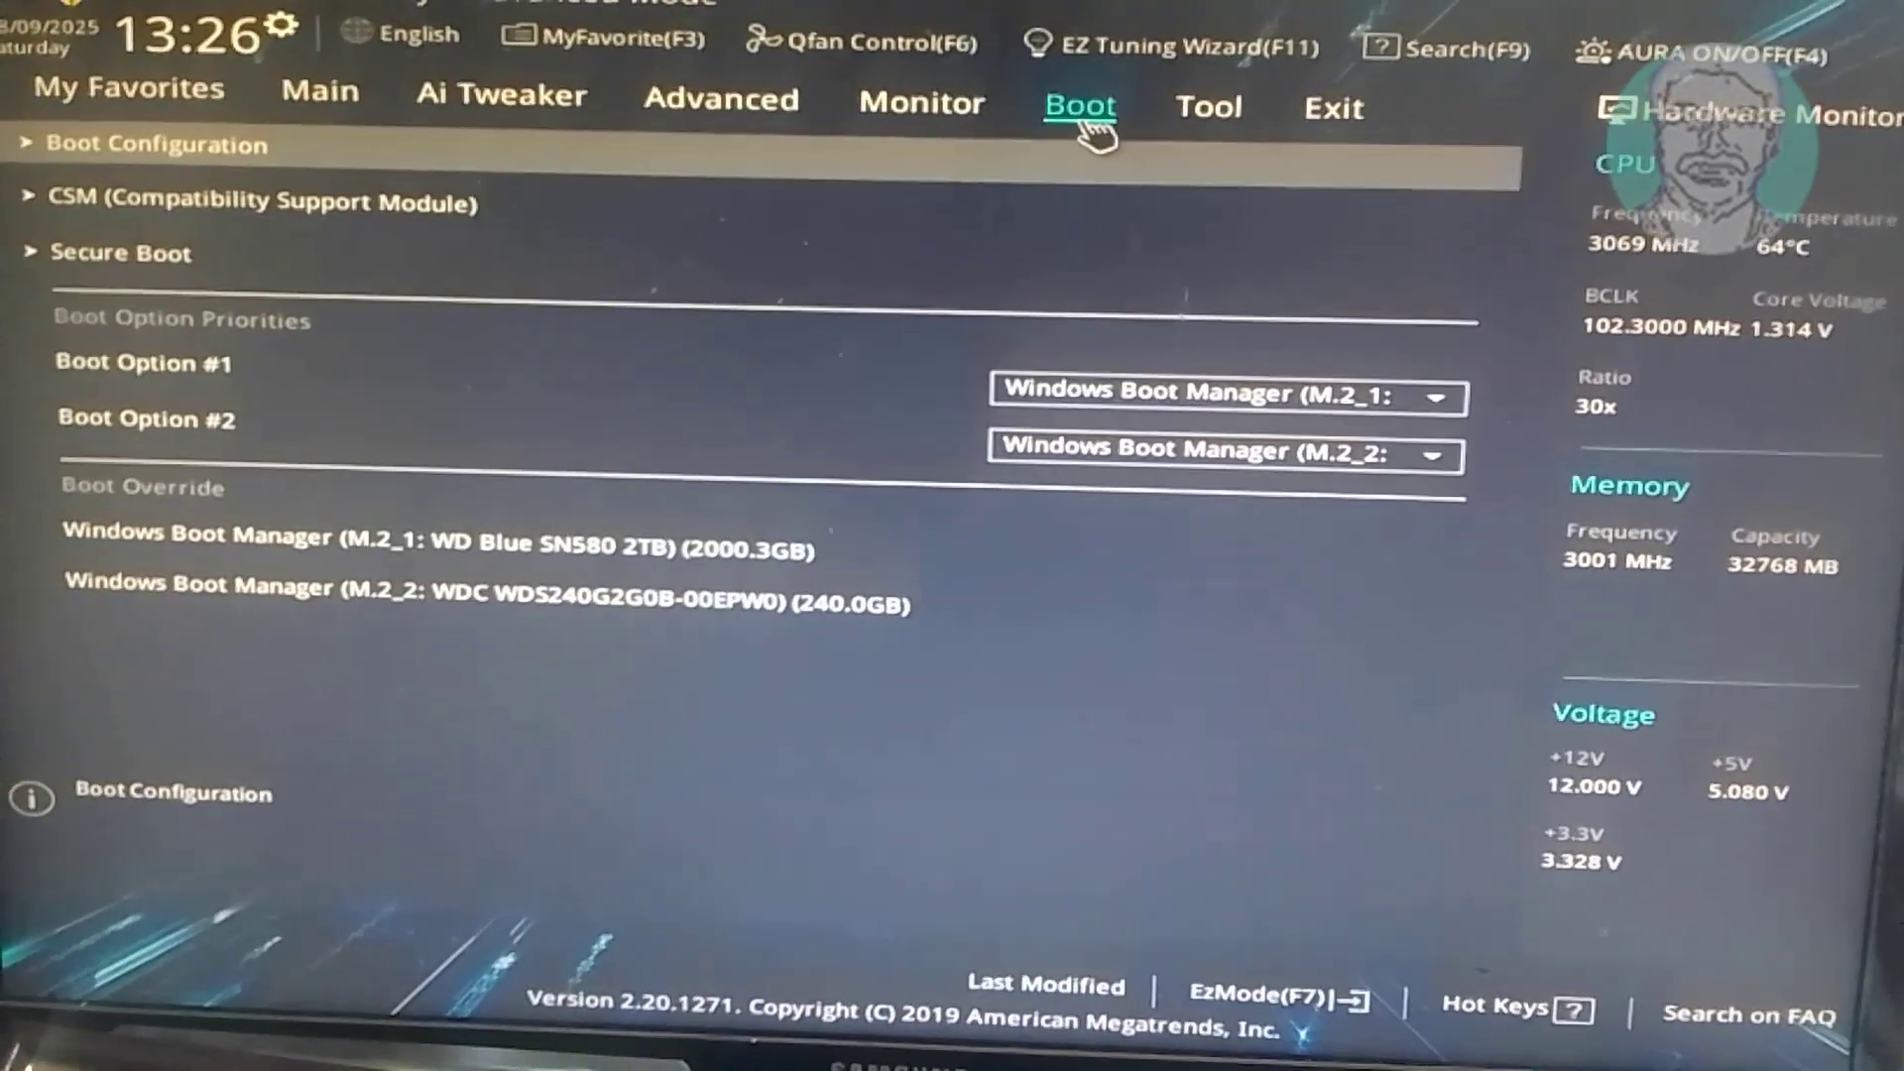
pyautogui.click(101, 238)
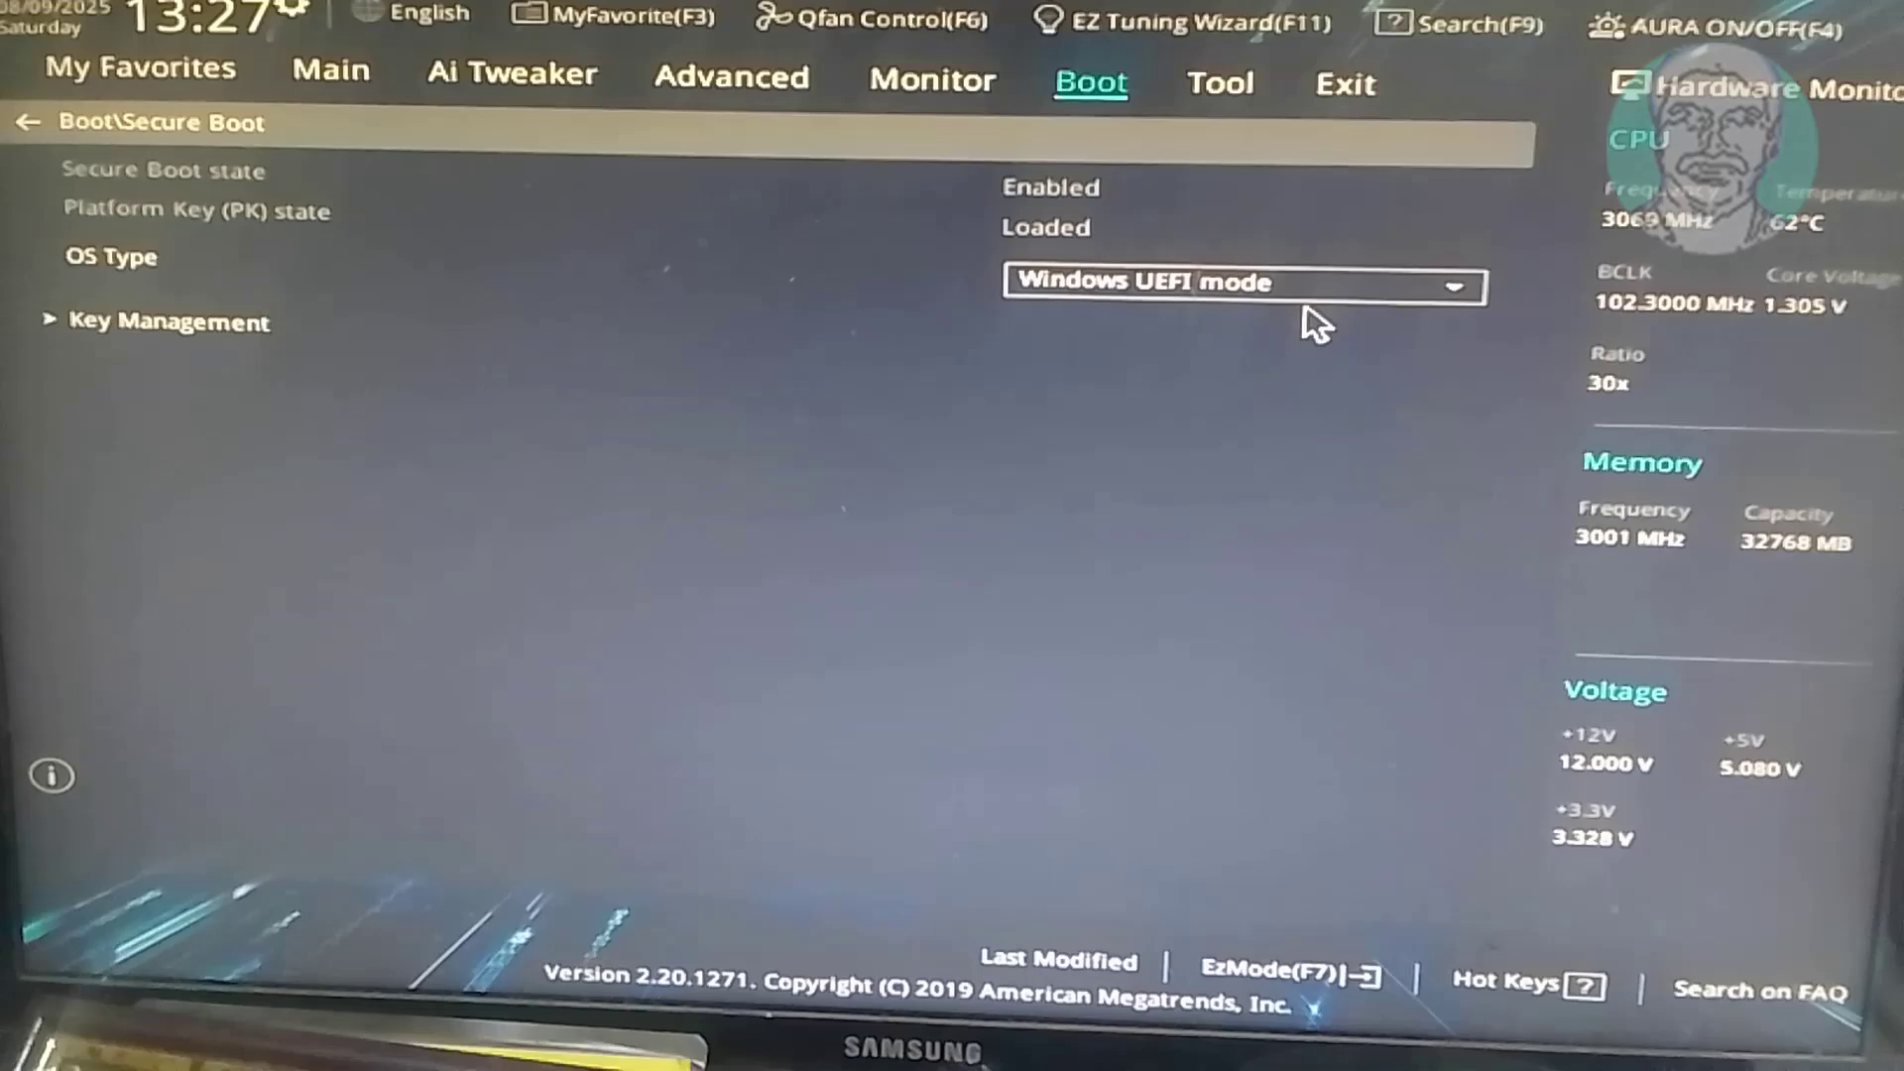
# - Keep OS Type as Windows UEFI mode and return to the Boot settings
pyautogui.click(1306, 290)
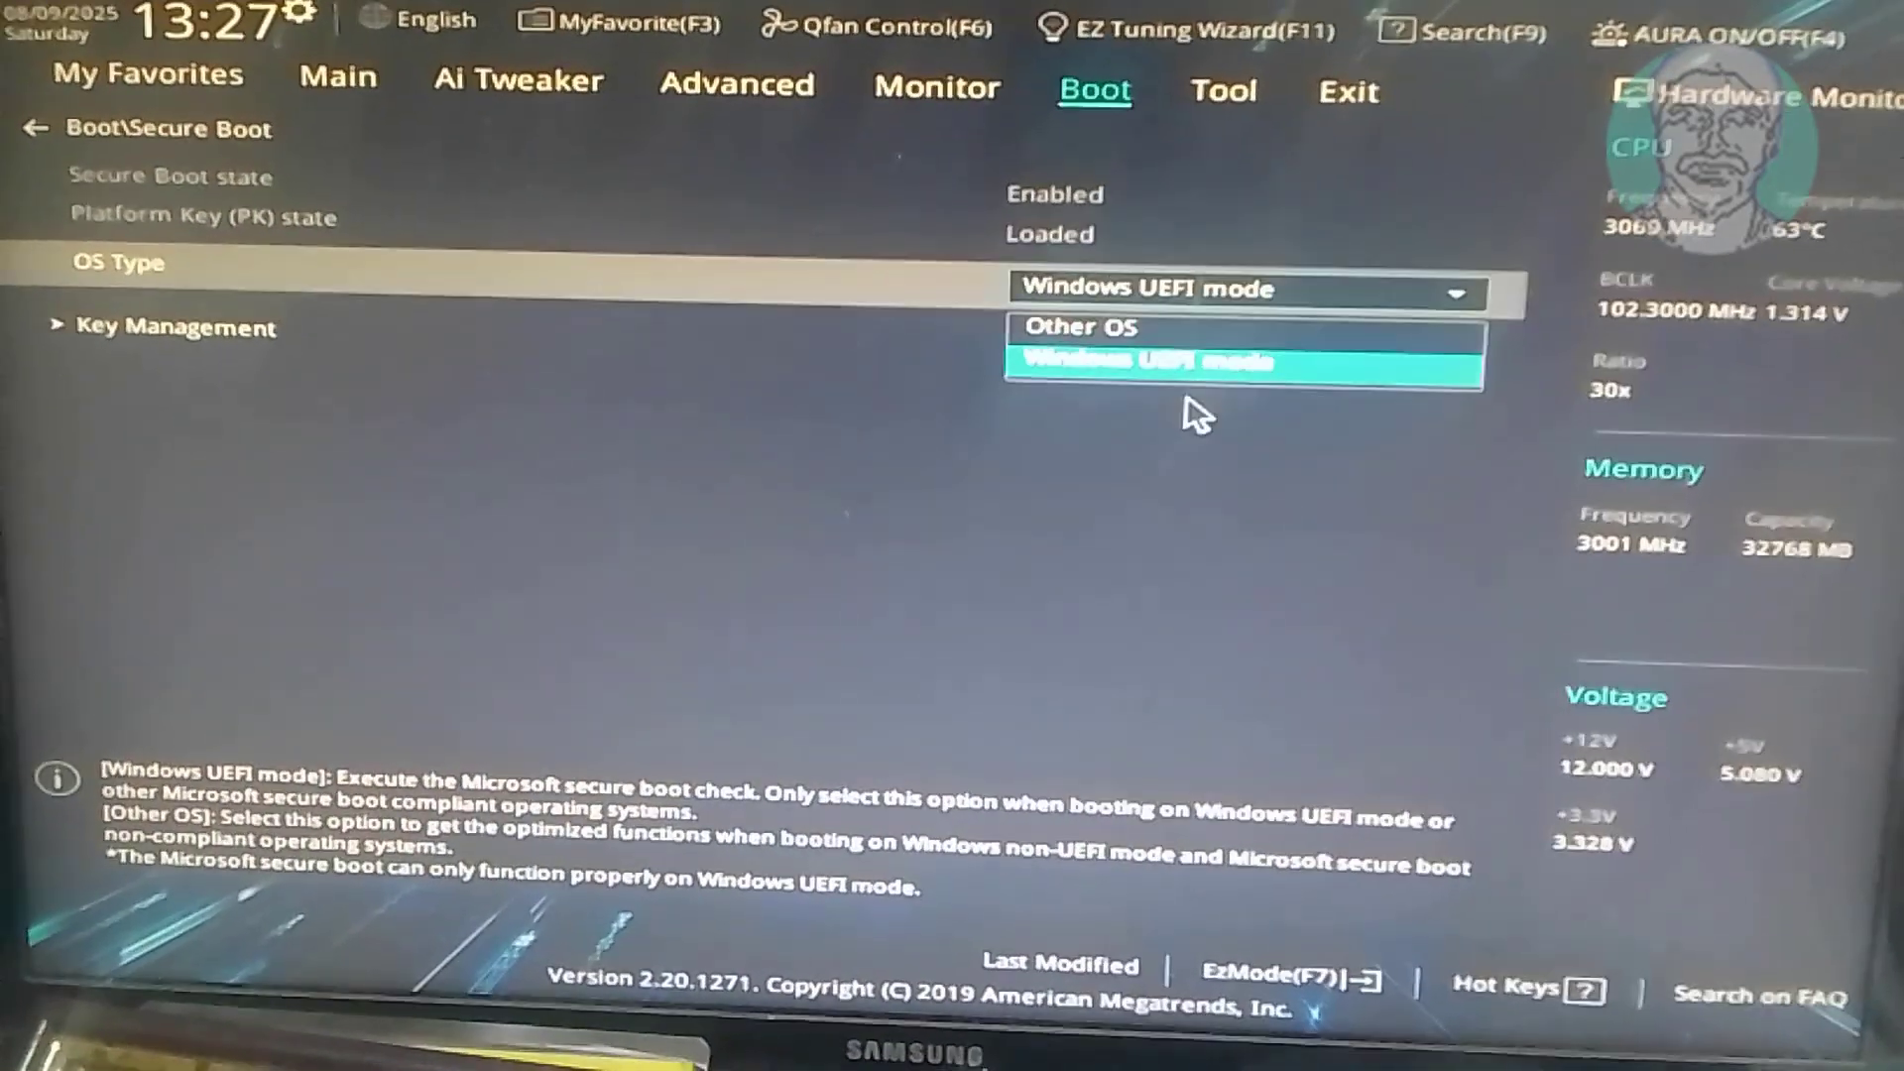
pyautogui.click(1179, 360)
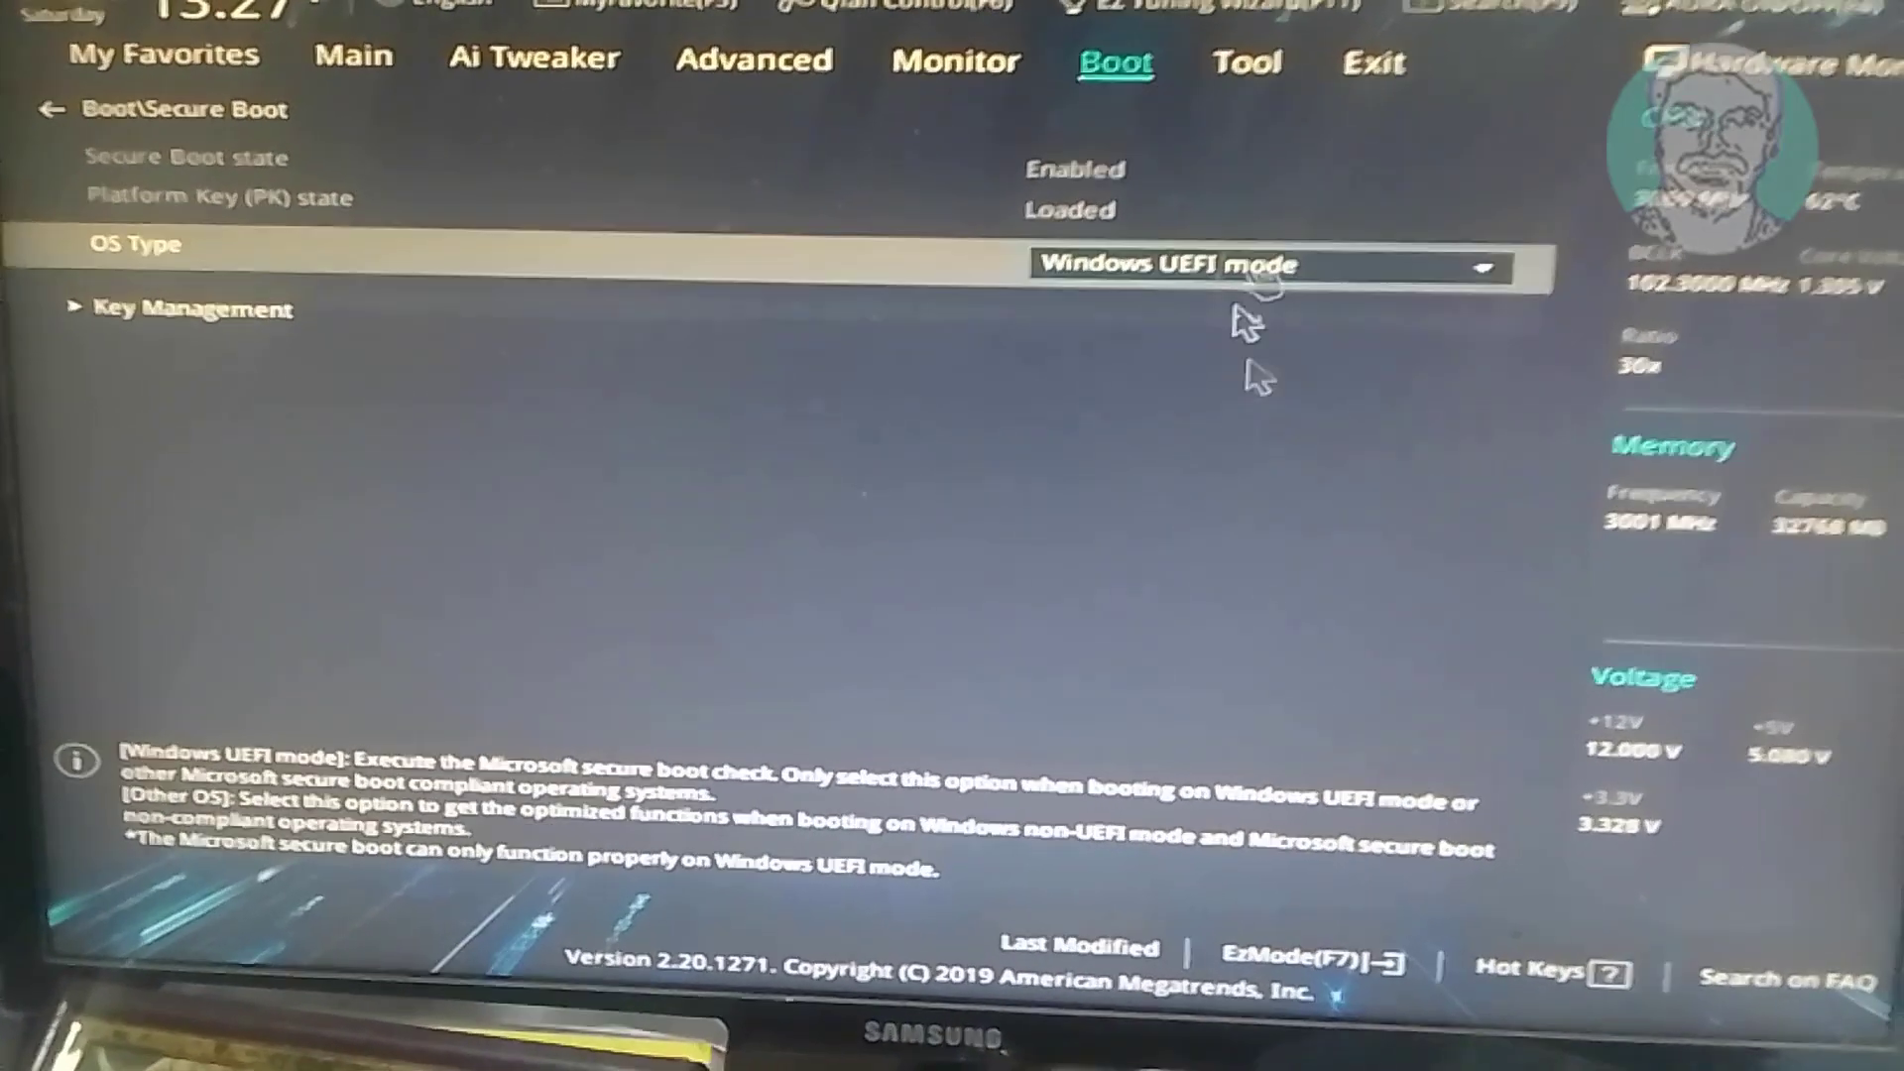
pyautogui.click(45, 102)
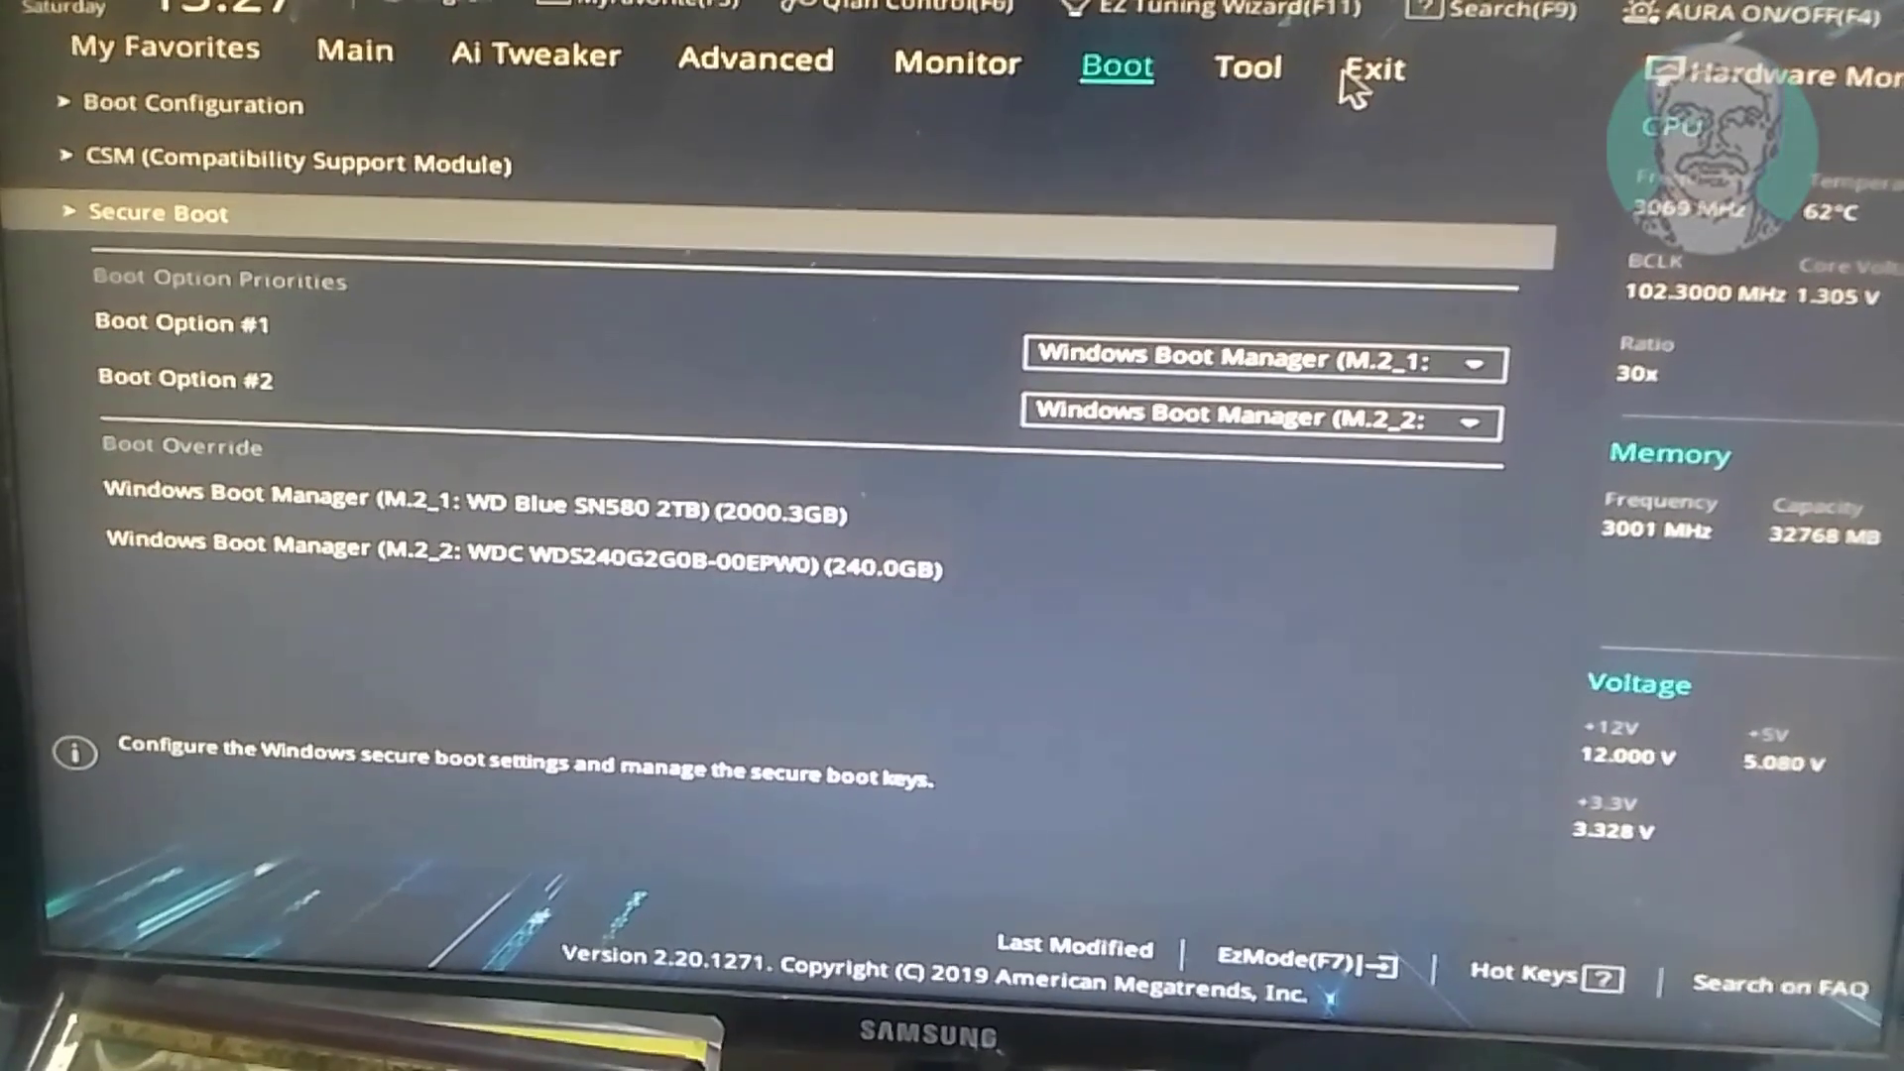
# - Save changes and reset from the BIOS, then start a Windows search for System Information
pyautogui.click(1373, 57)
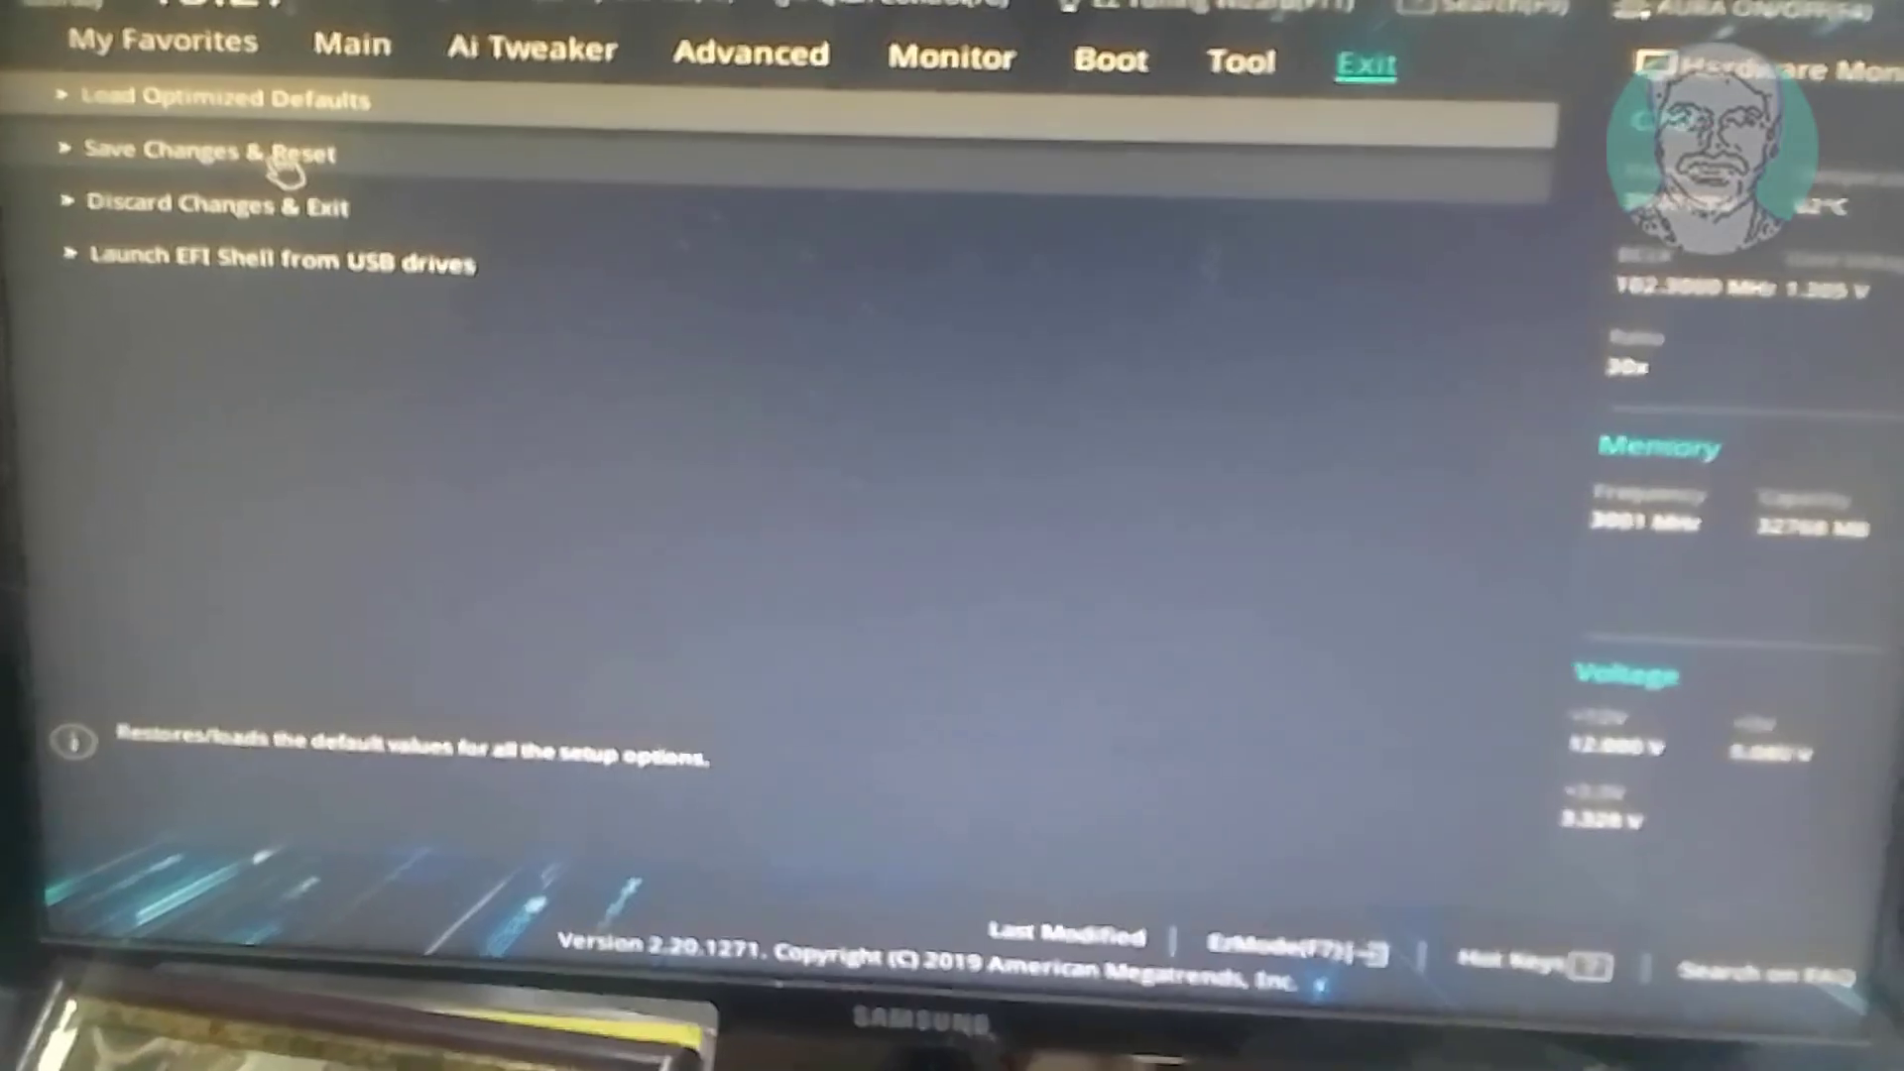
pyautogui.click(283, 164)
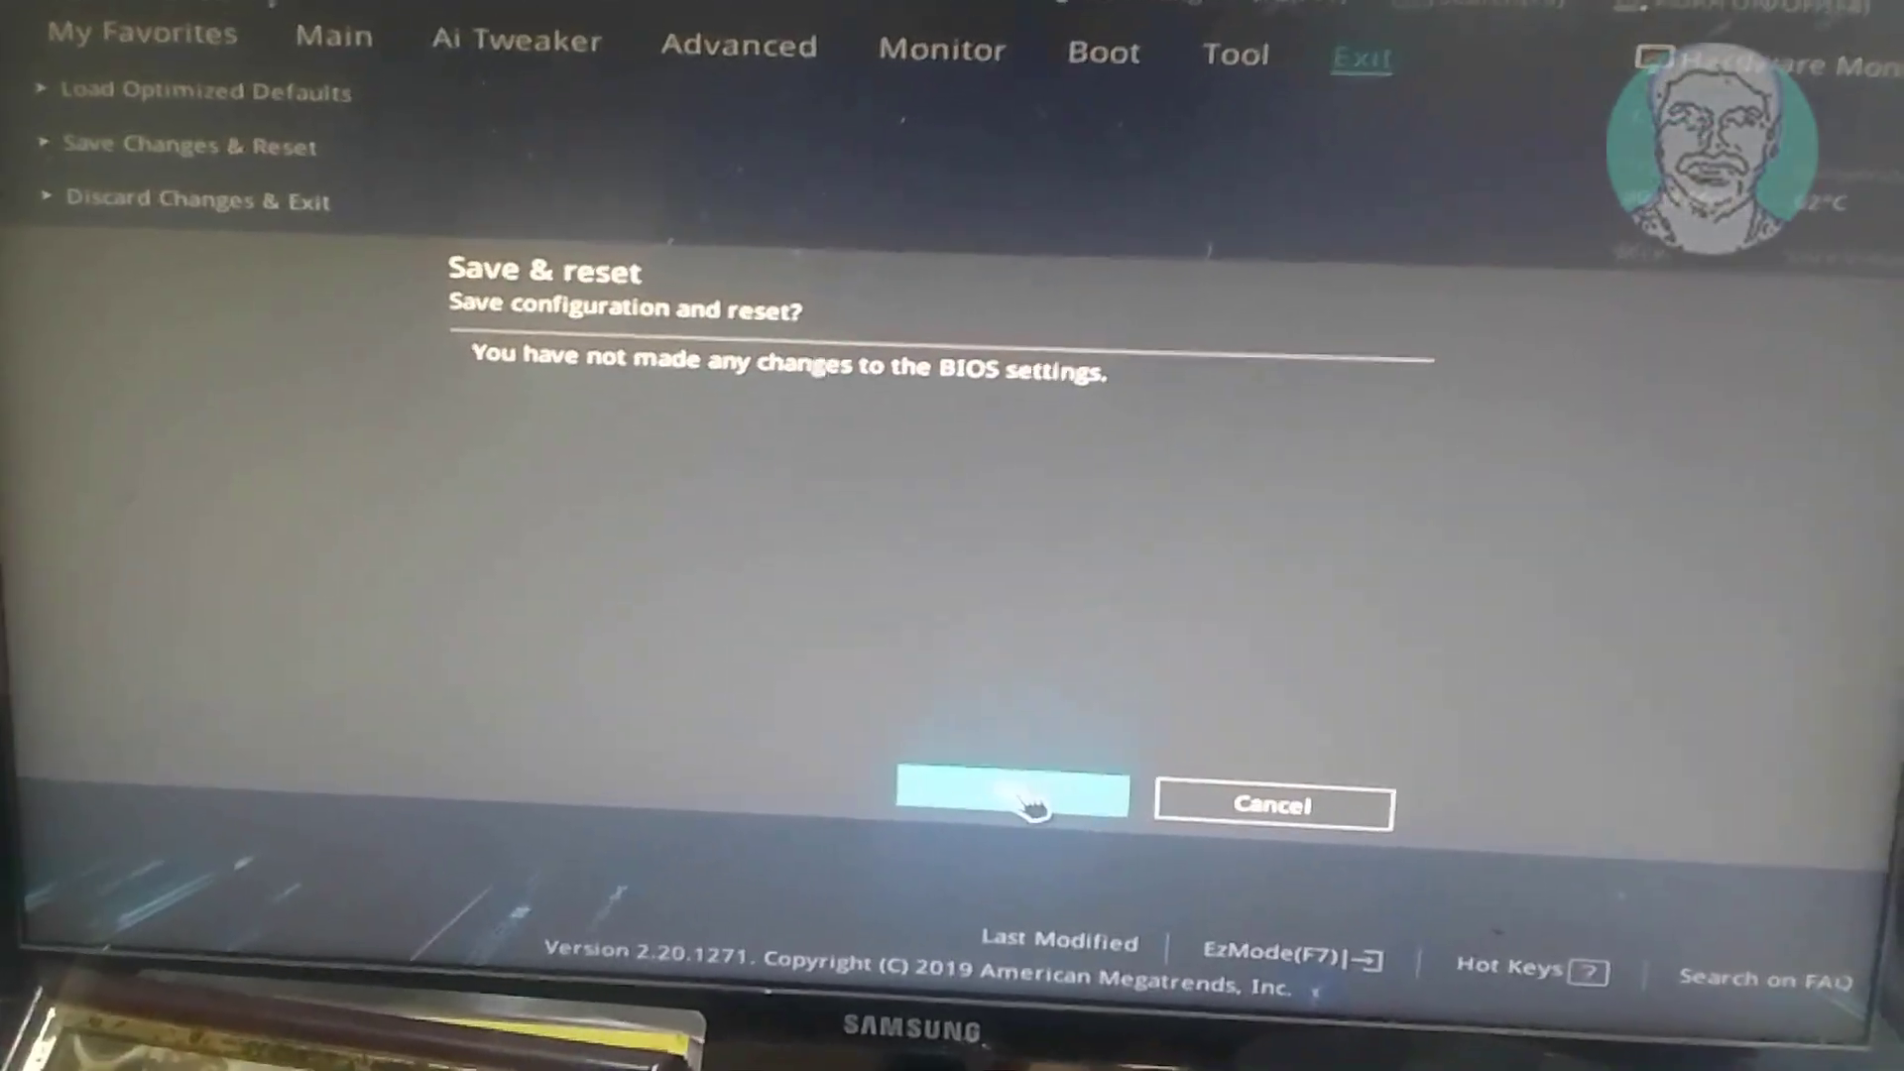
pyautogui.click(1034, 794)
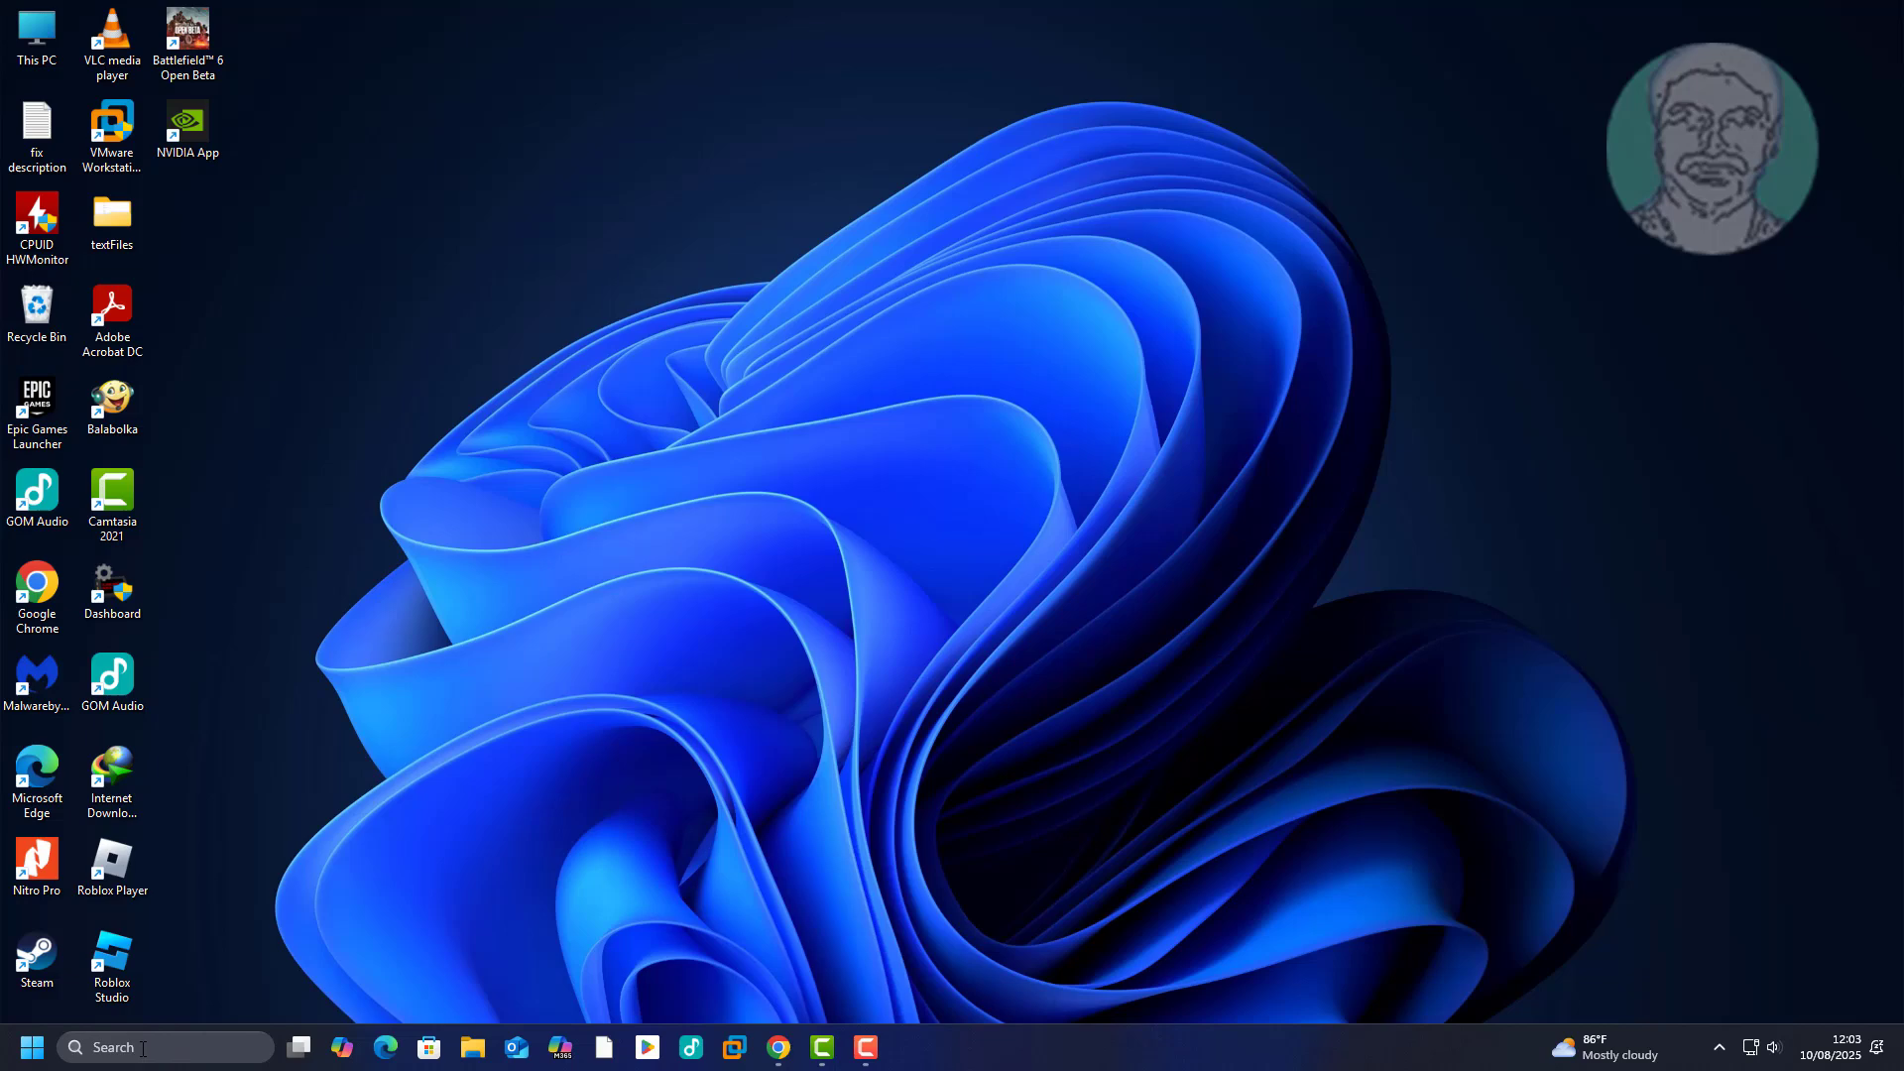
pyautogui.click(144, 1048)
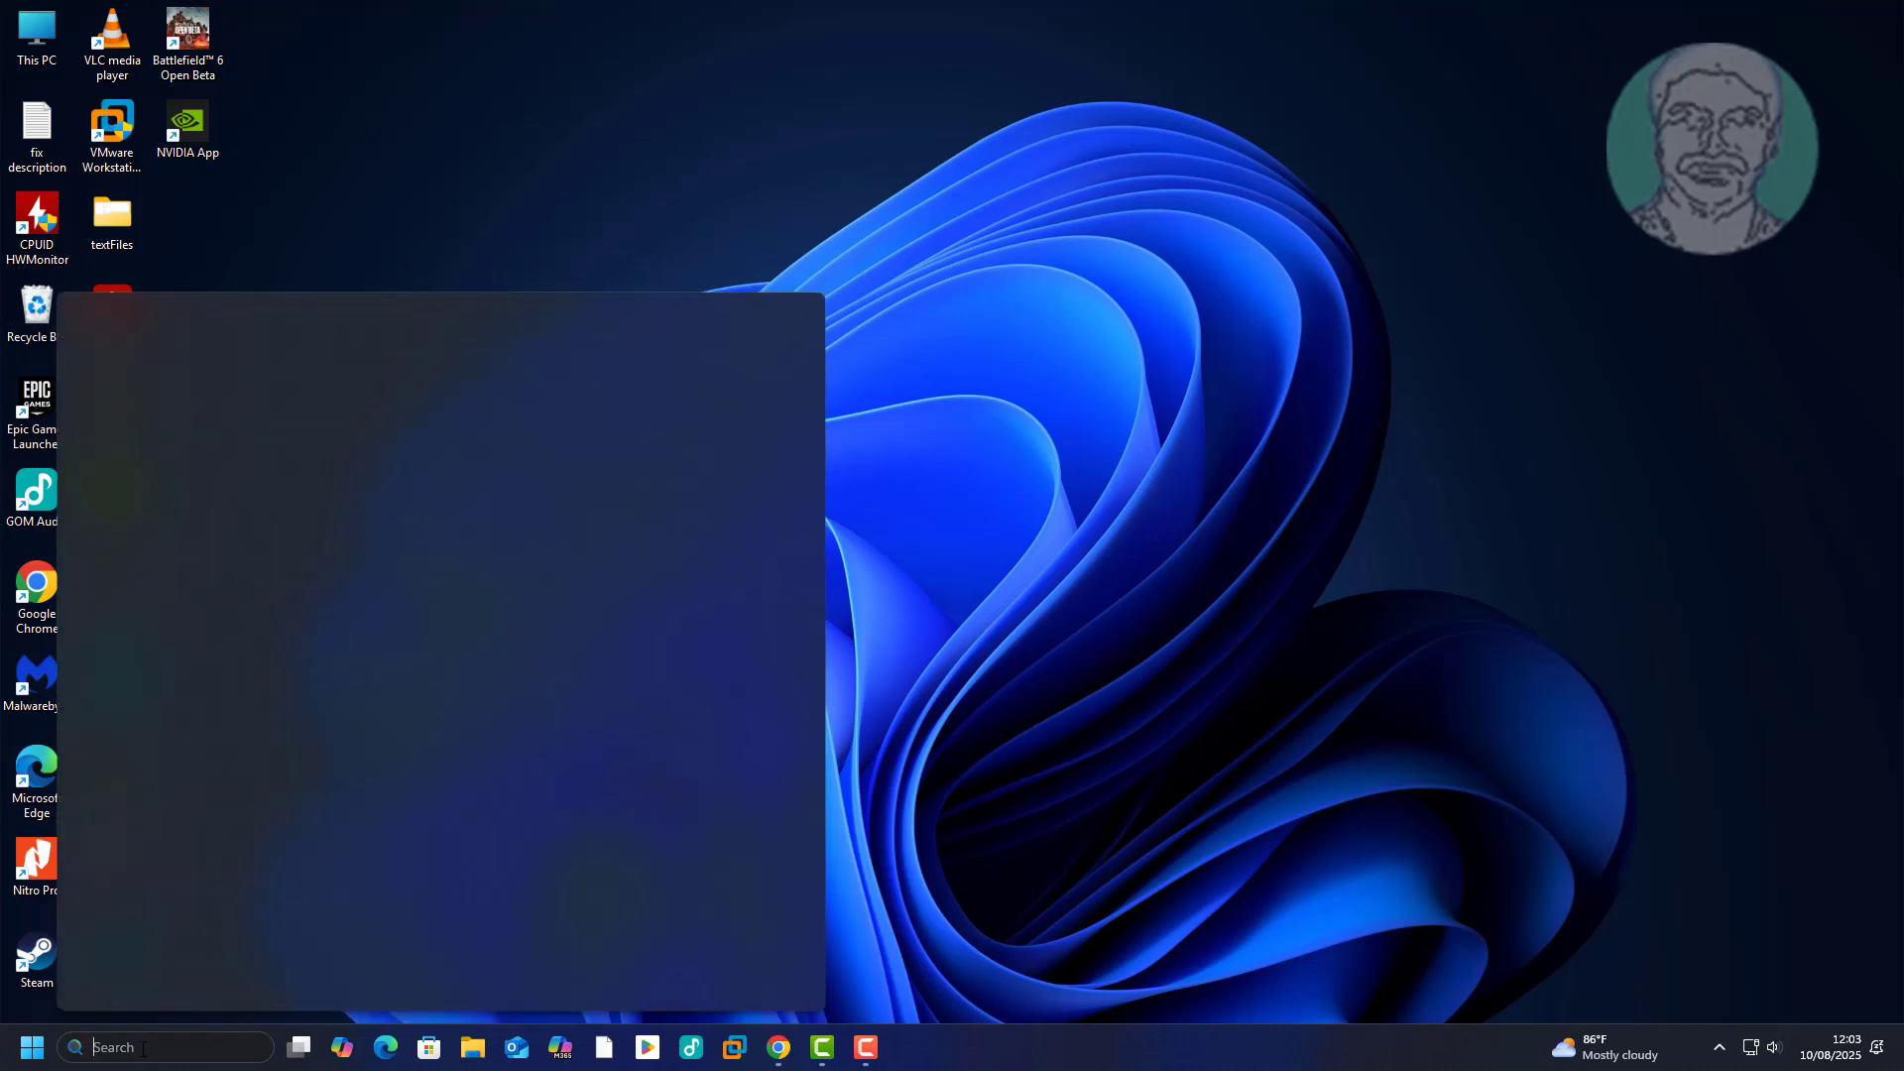
pyautogui.write('system information')
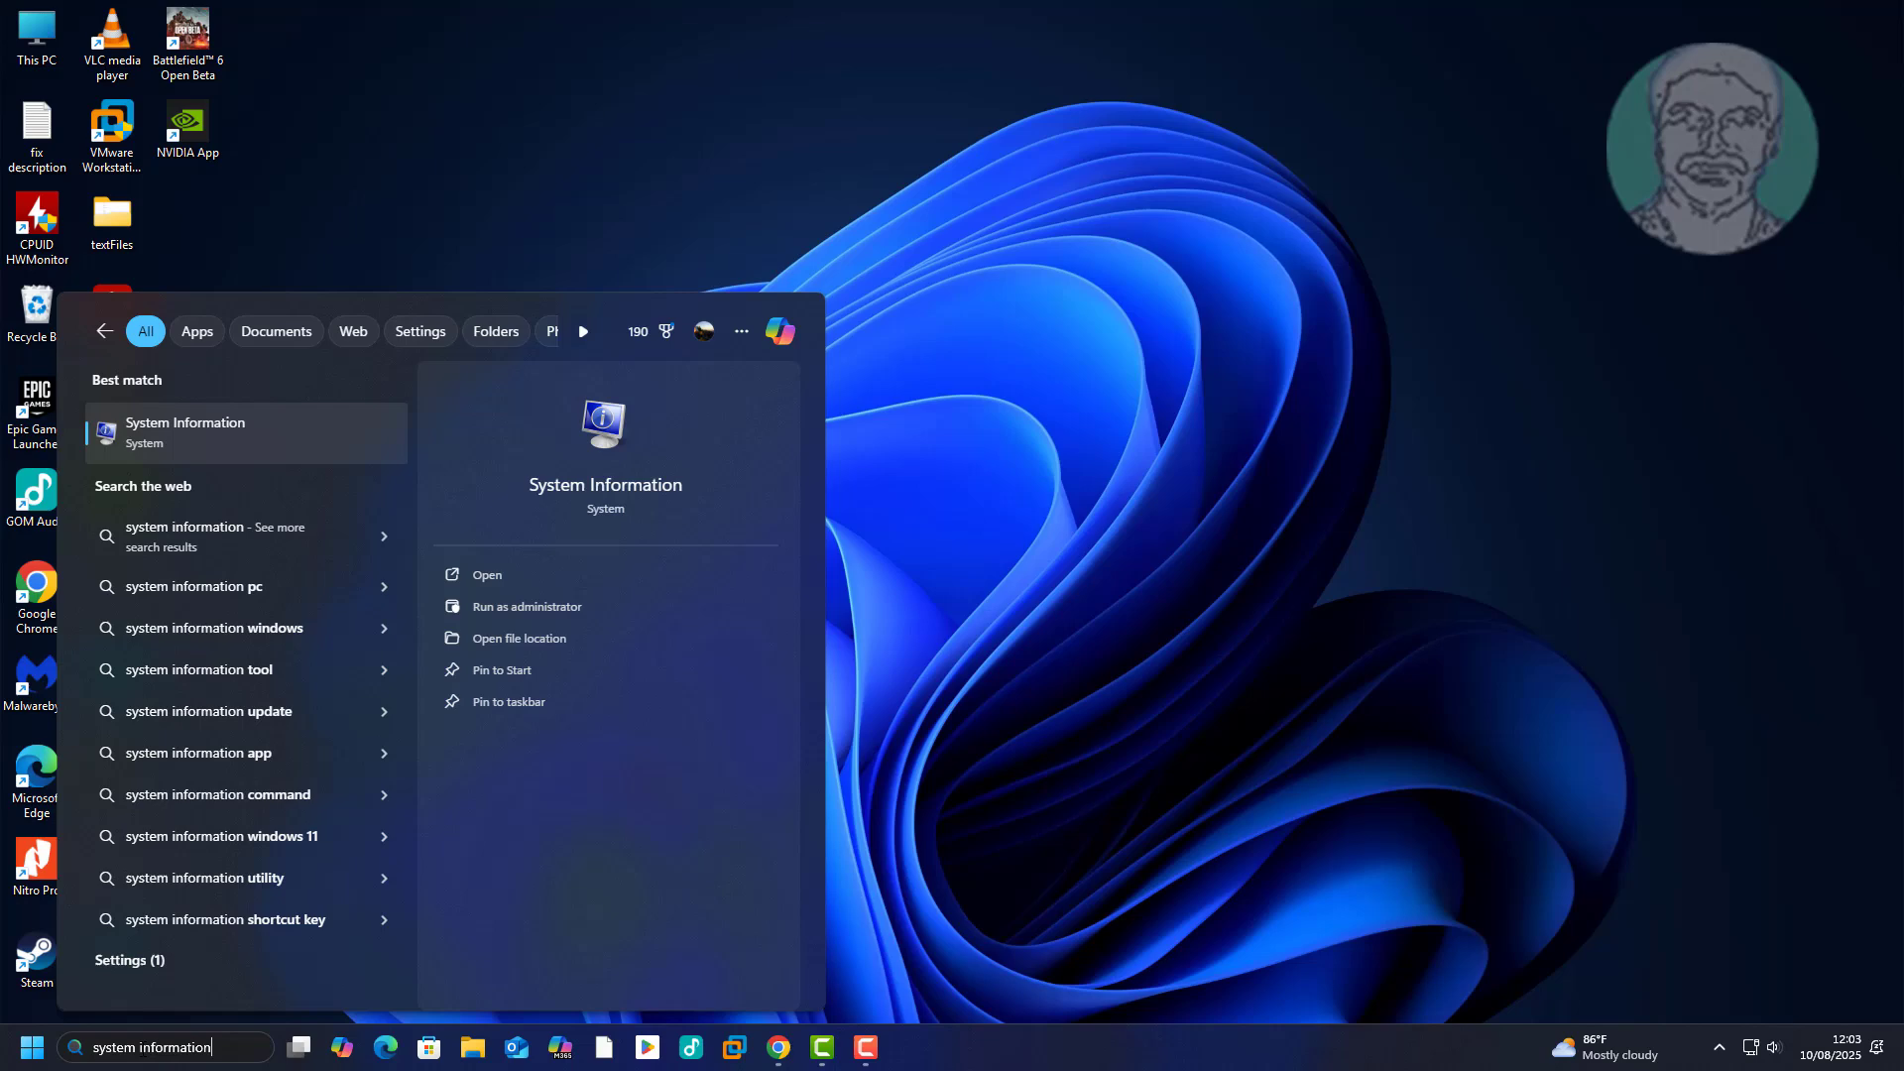
pyautogui.click(191, 437)
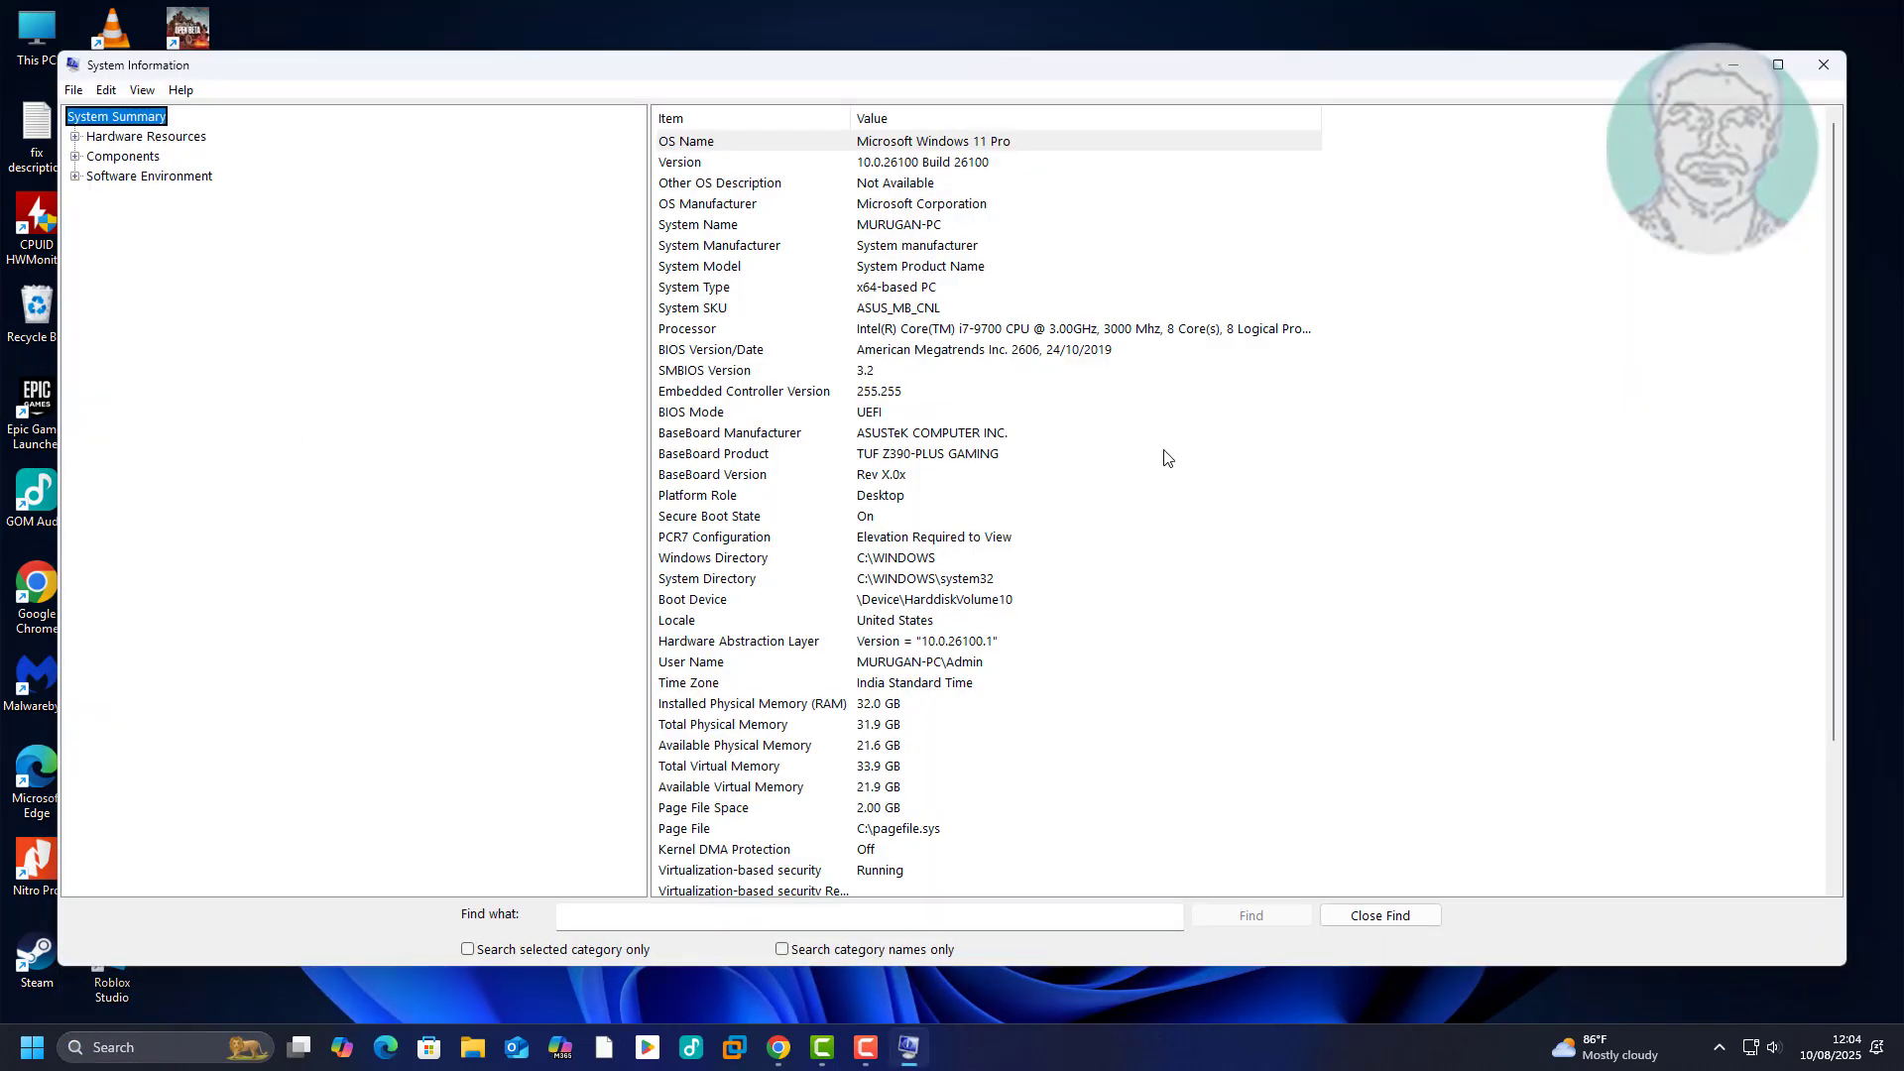